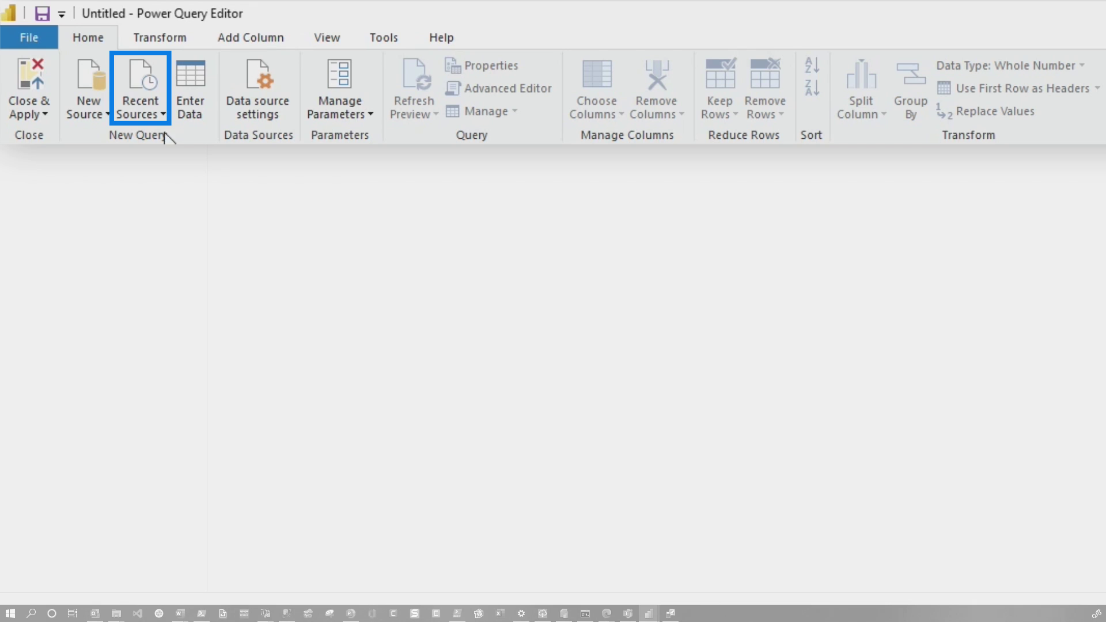
- Load the AdventureWorksDW database from the recent SQL server source into Power Query via Transform Data, using Import
{"action": "left_click", "coordinate": [151, 113]}
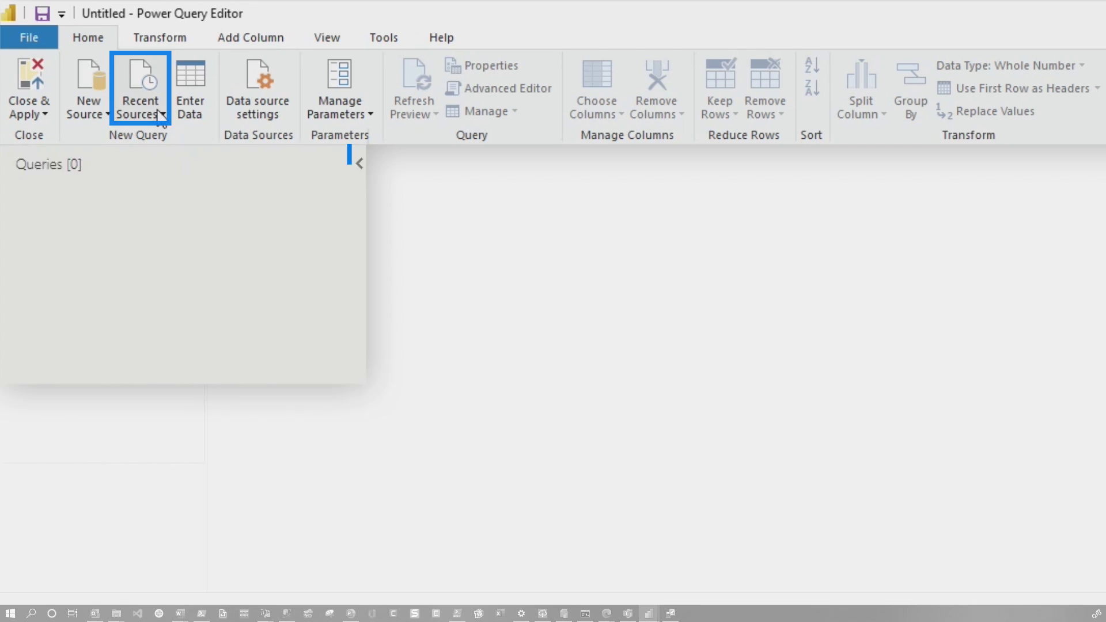
{"action": "left_click", "coordinate": [155, 166]}
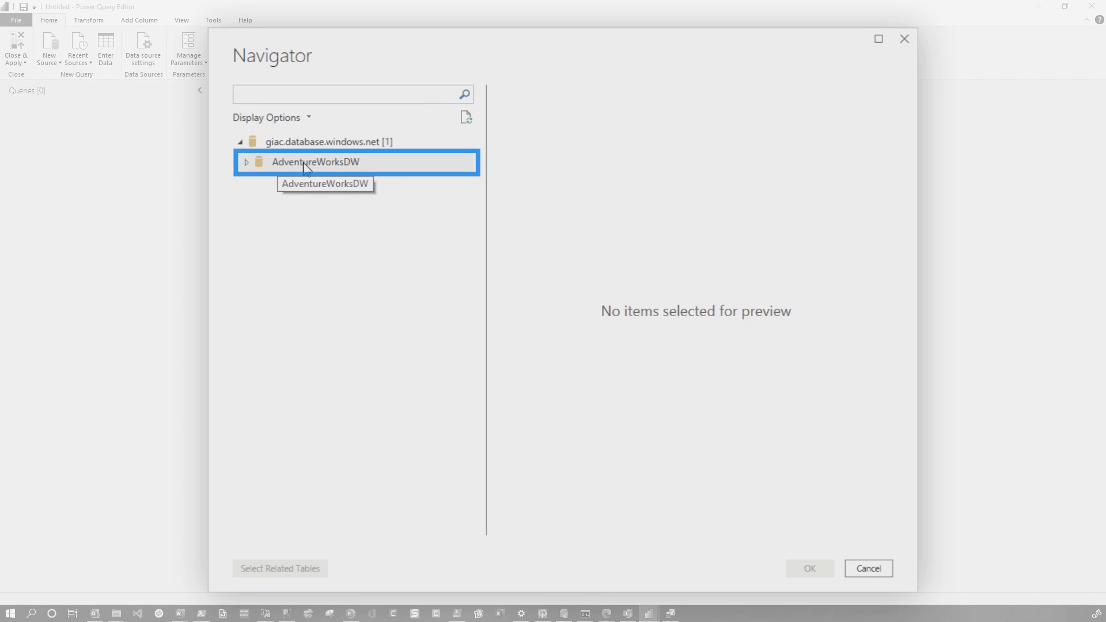
{"action": "right_click", "coordinate": [304, 164]}
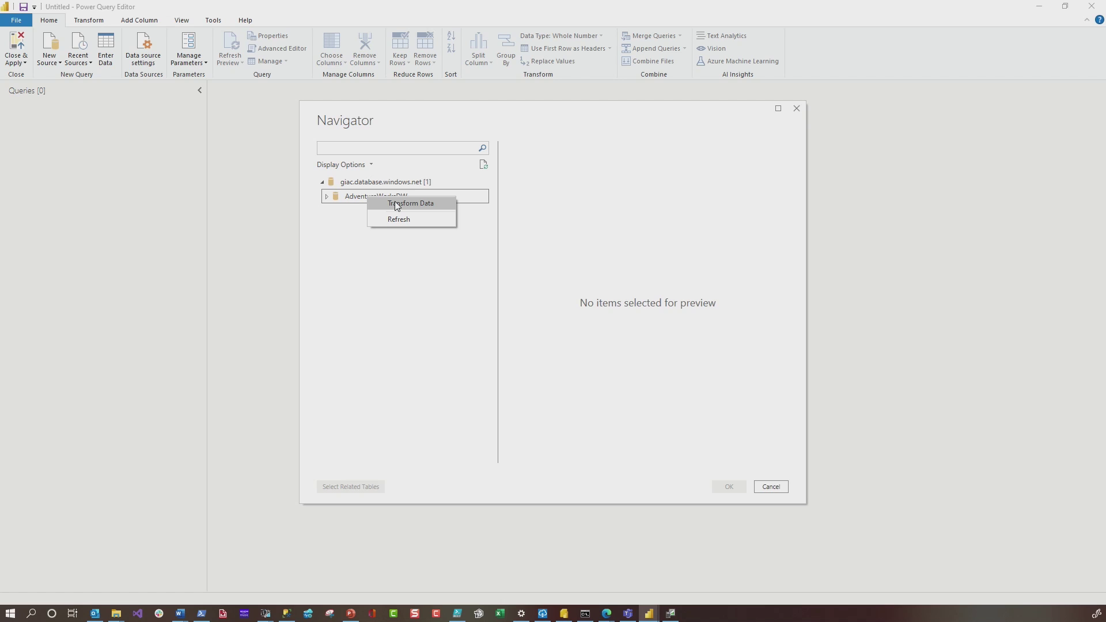
{"action": "left_click", "coordinate": [395, 203]}
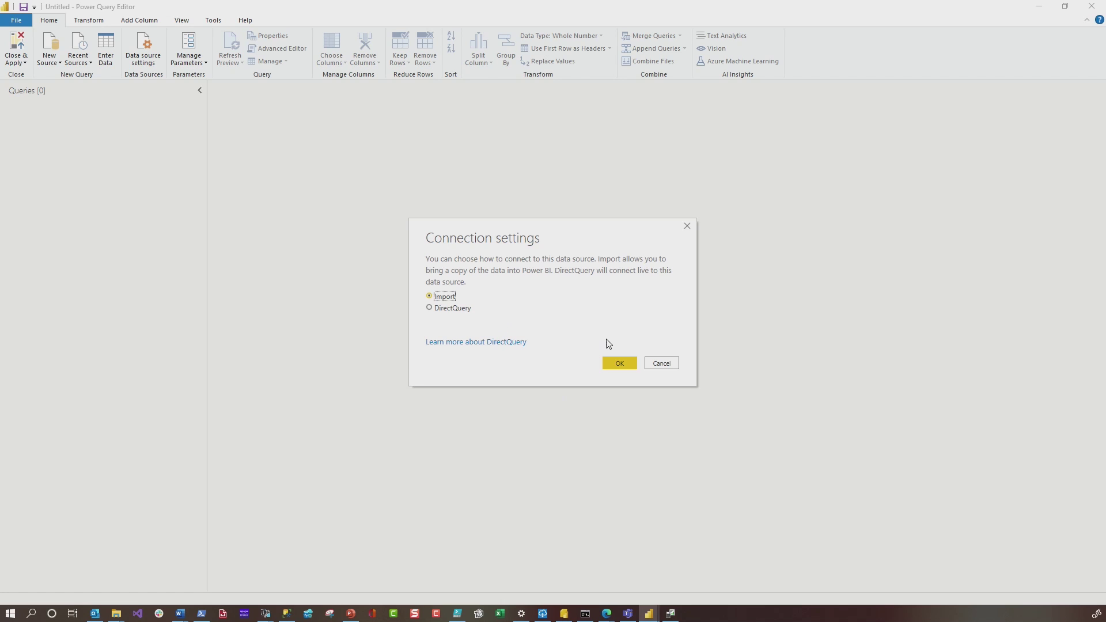
{"action": "left_click", "coordinate": [606, 365]}
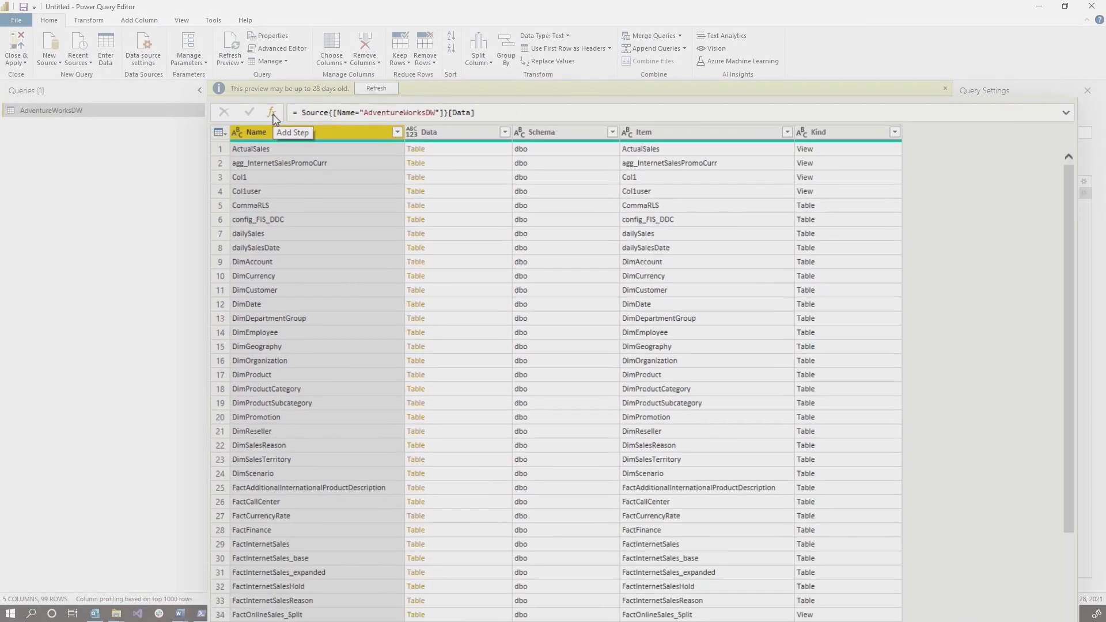
- Add a Custom1 step with Value.NativeQuery(AdventureWorksDW1, "select * from pbi_internetsales")
{"action": "left_click", "coordinate": [306, 122]}
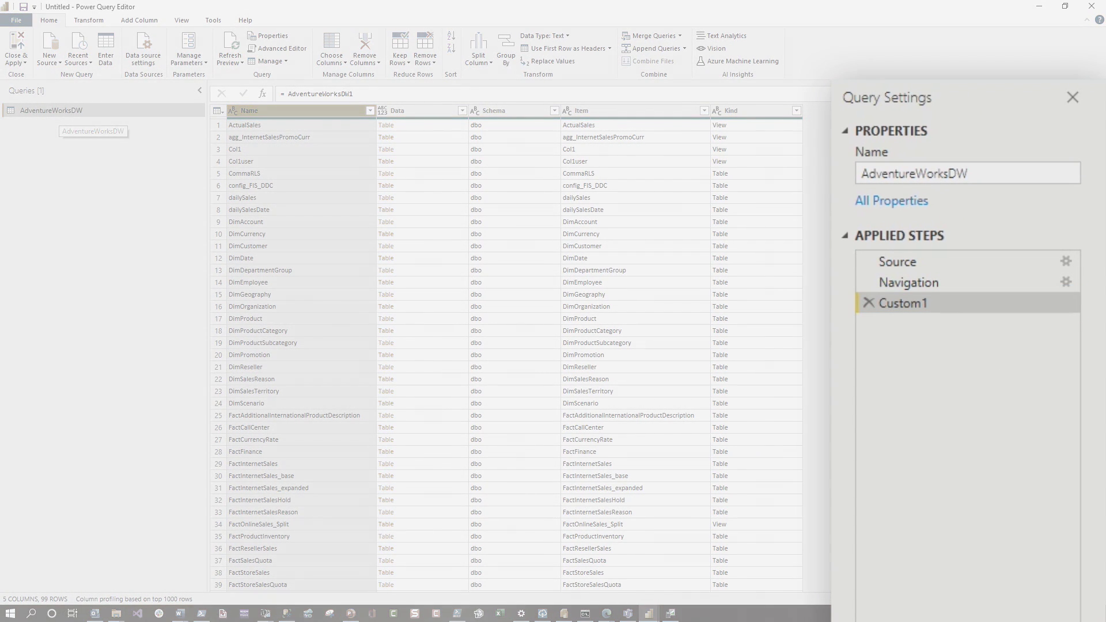
{"action": "right_click", "coordinate": [932, 307]}
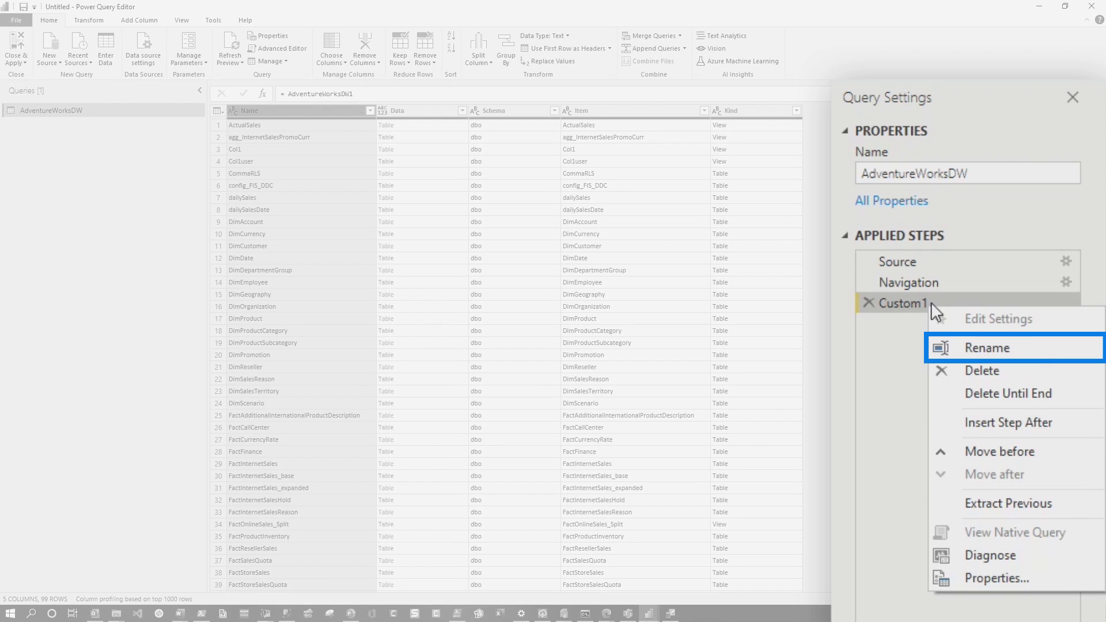
{"action": "left_click", "coordinate": [965, 348]}
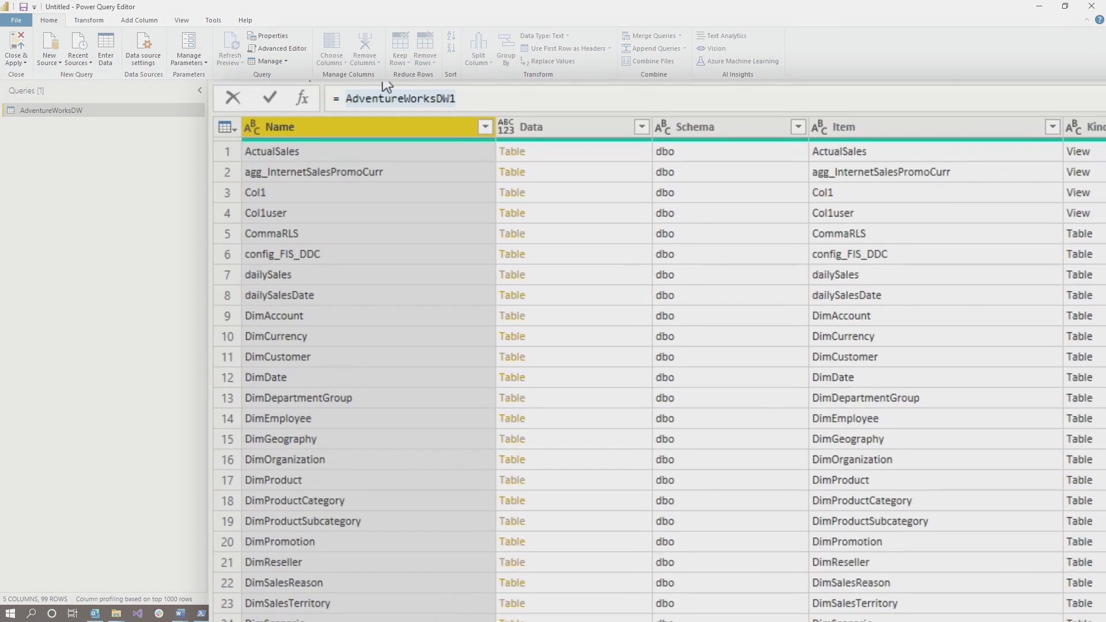
{"action": "type", "text": "Value.NativeQuery"}
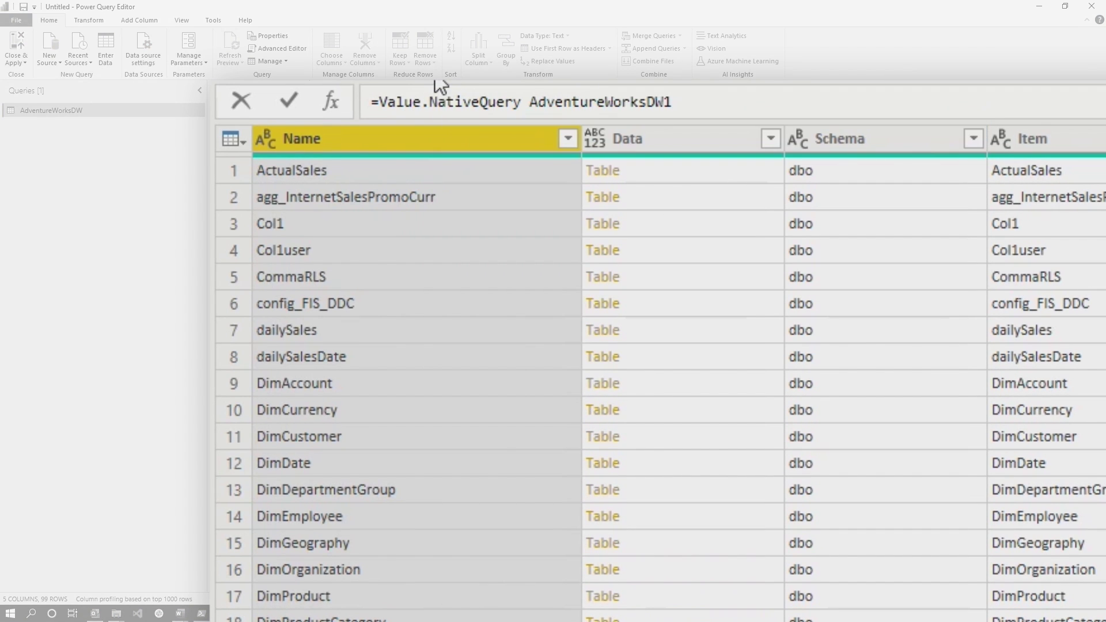
{"action": "type", "text": "("}
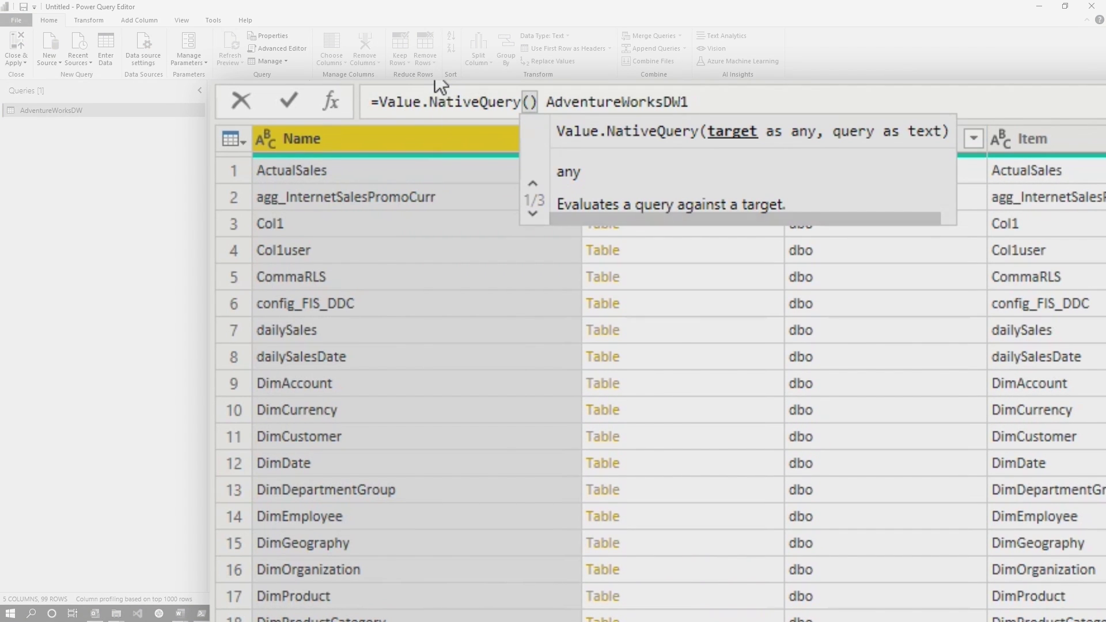
{"action": "key", "text": "Escape"}
{"action": "key", "text": "Delete"}
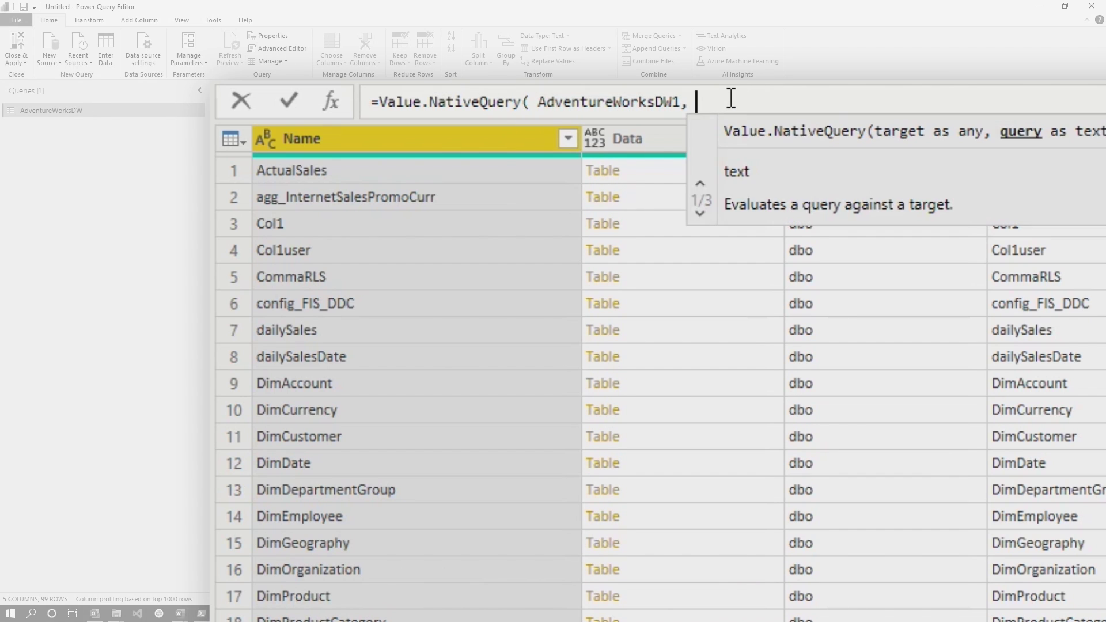
{"action": "type", "text": "\"select * from"}
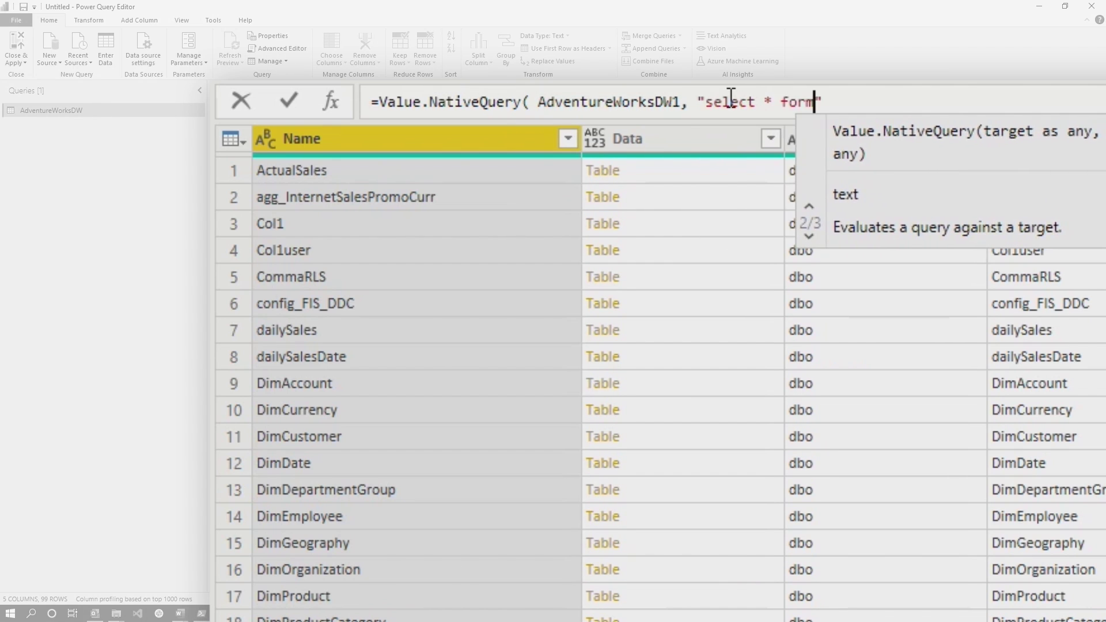
{"action": "type", "text": " pbi_int"}
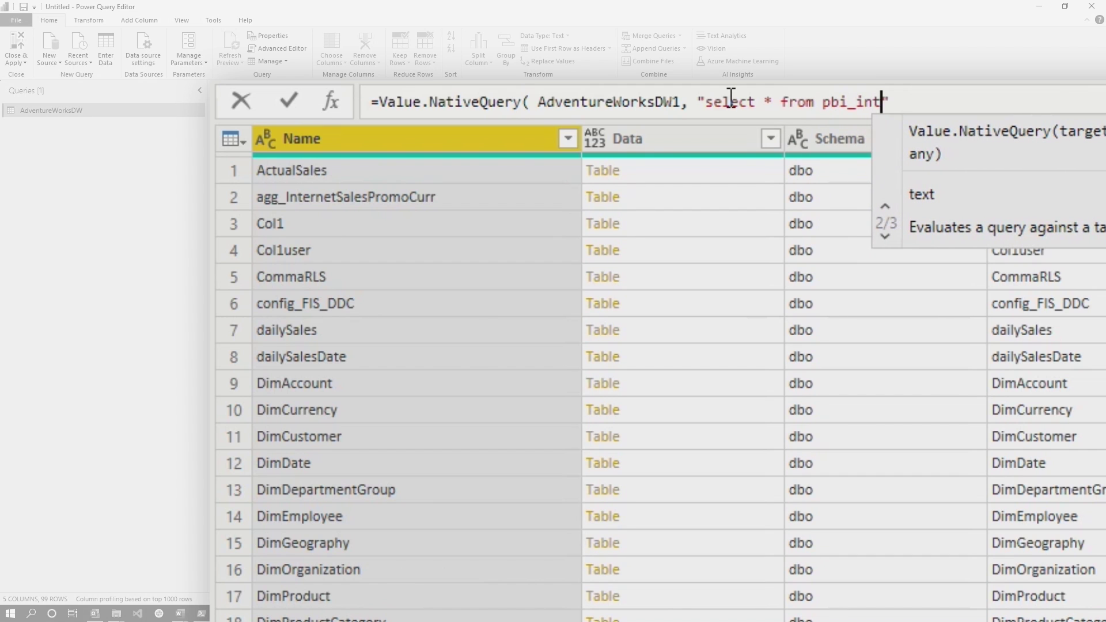
{"action": "type", "text": "ernetsales"}
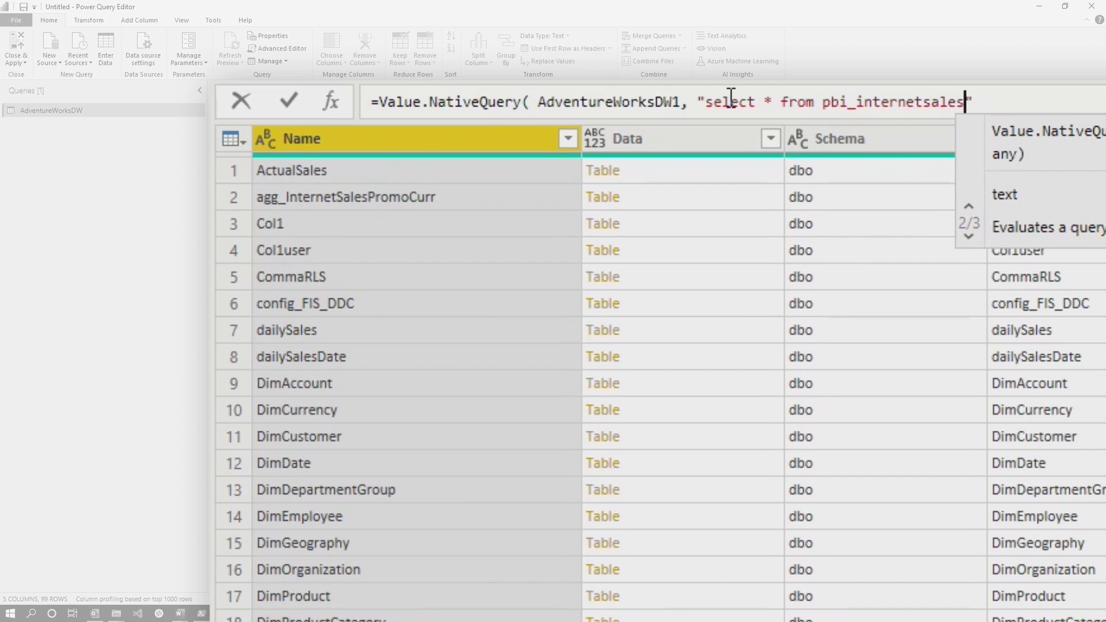
{"action": "key", "text": "Return"}
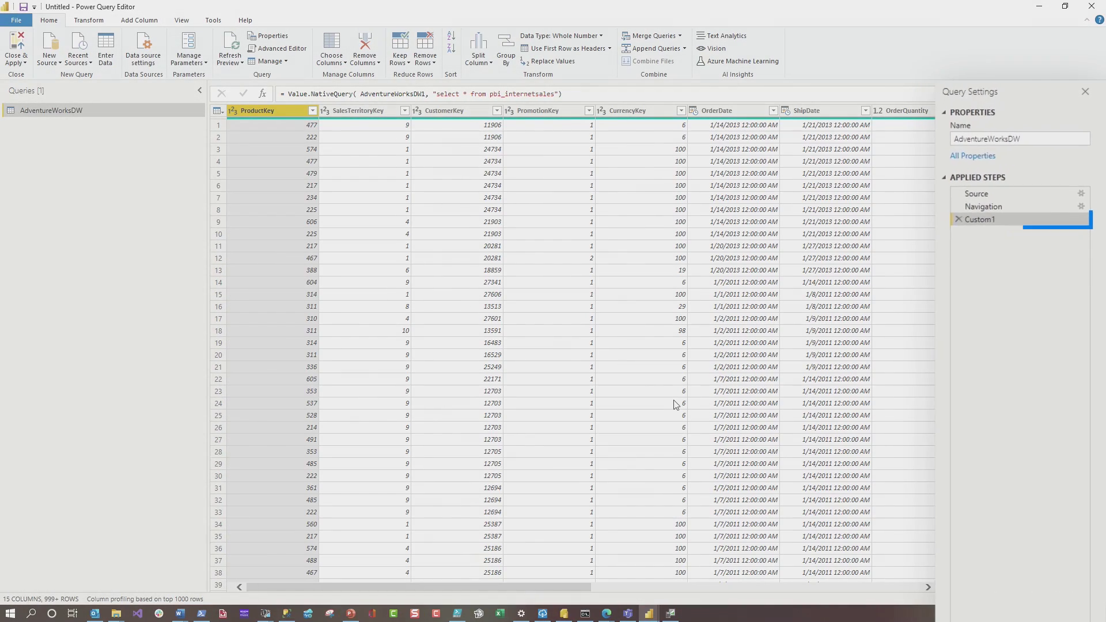
- Preview the native SQL query sent by the Custom1 step
{"action": "right_click", "coordinate": [934, 310]}
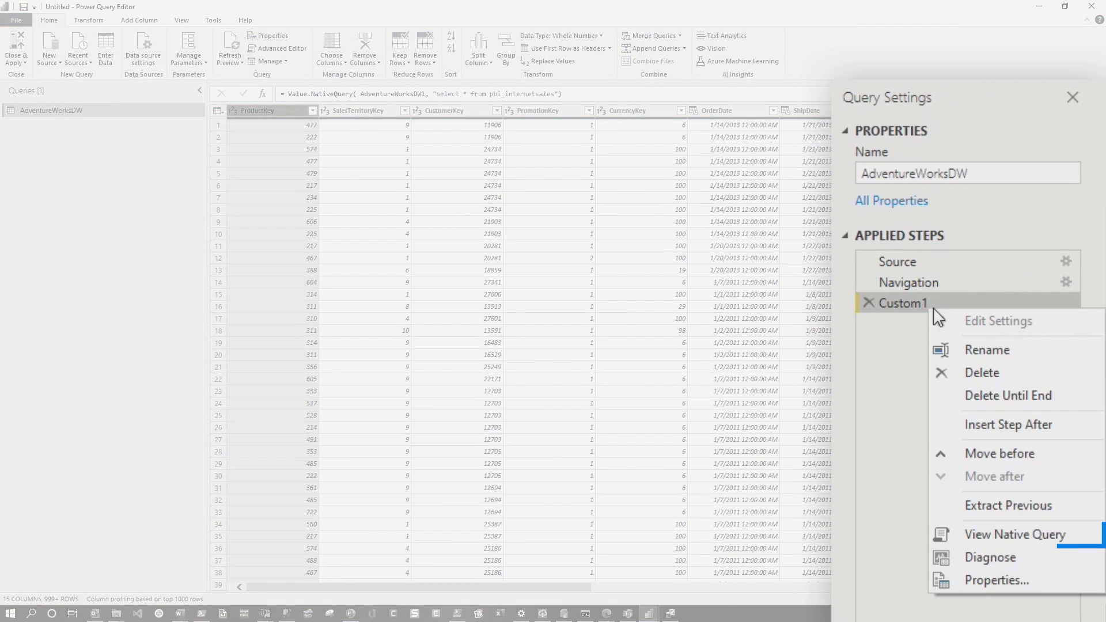
{"action": "left_click", "coordinate": [1027, 539]}
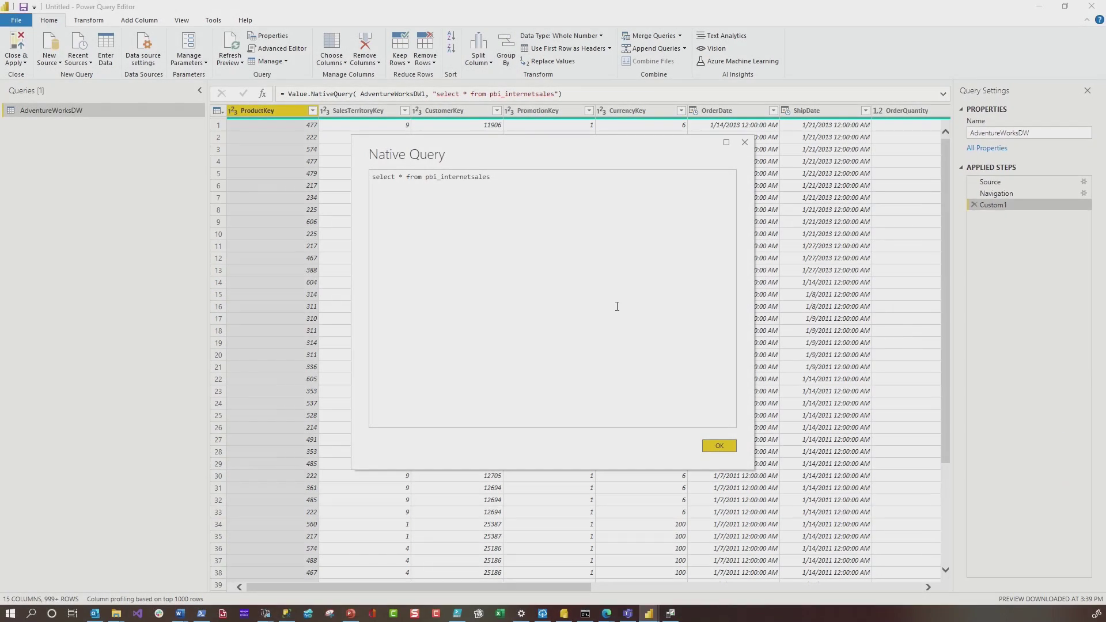
{"action": "left_click", "coordinate": [719, 446]}
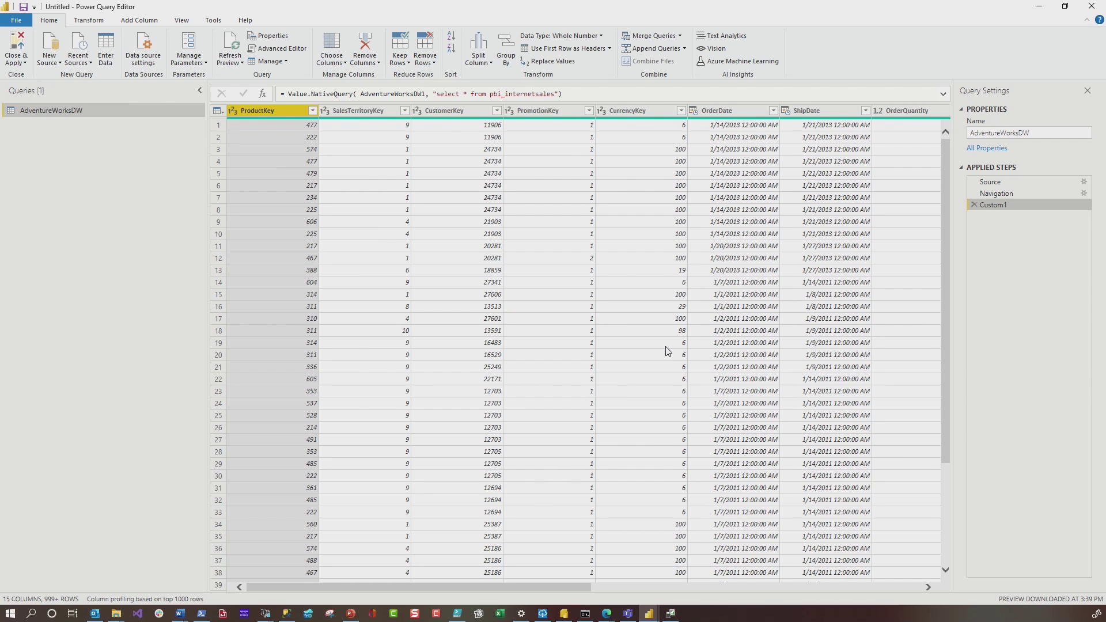
- Filter the SalesTerritoryKey column to keep only territory 1
{"action": "left_click", "coordinate": [405, 110]}
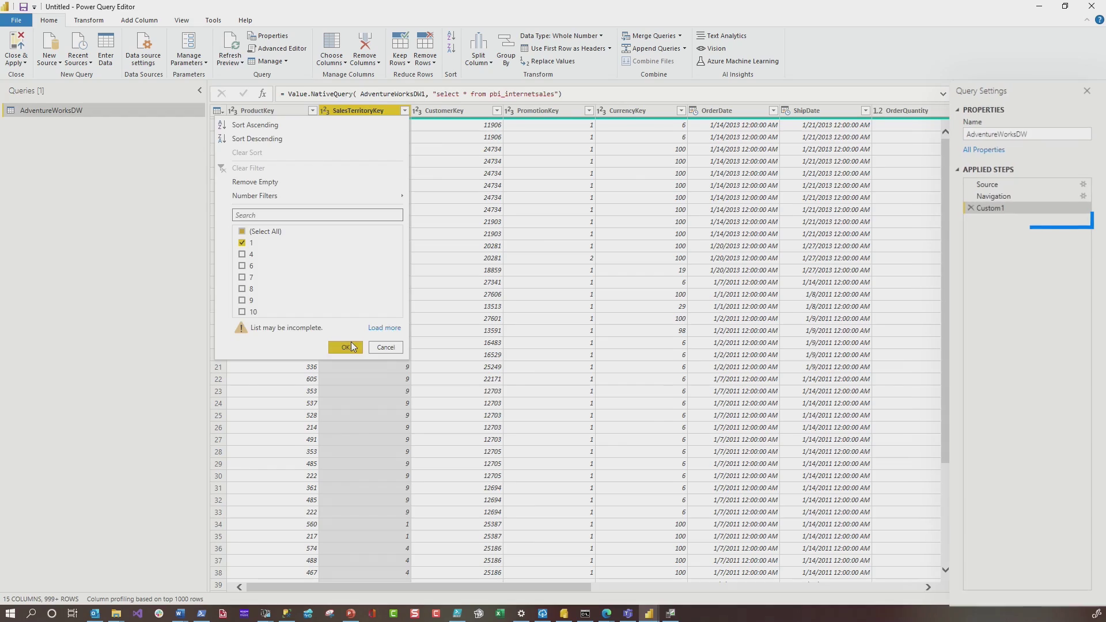
{"action": "left_click", "coordinate": [346, 347]}
{"action": "right_click", "coordinate": [1005, 217]}
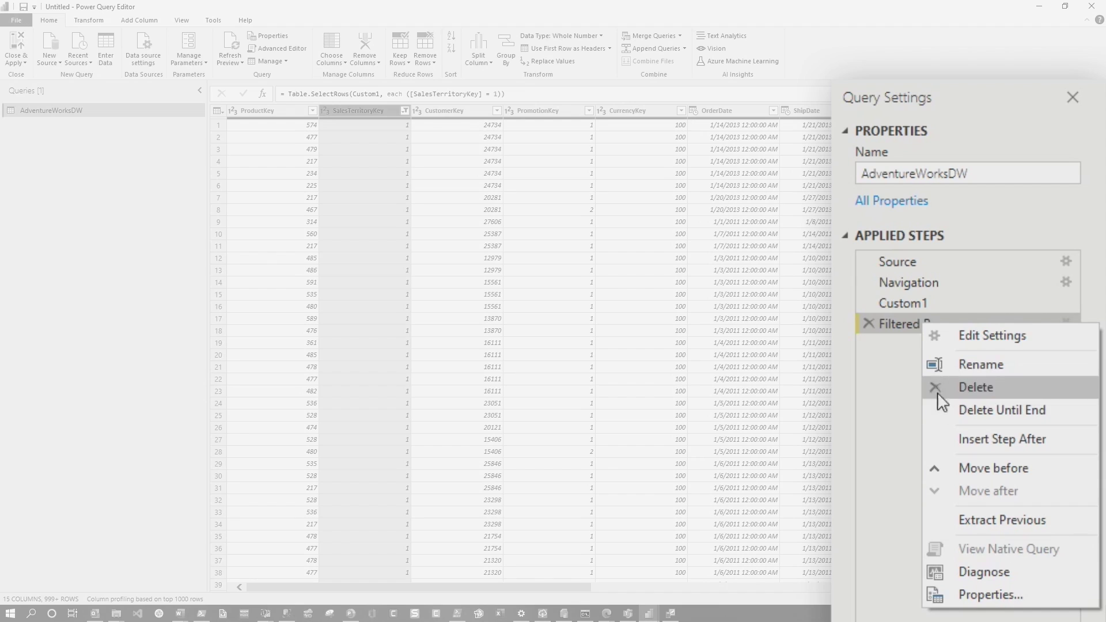
- Append null, [EnableFolding=true] as the options of the Custom1 Value.NativeQuery formula
{"action": "left_click", "coordinate": [903, 297]}
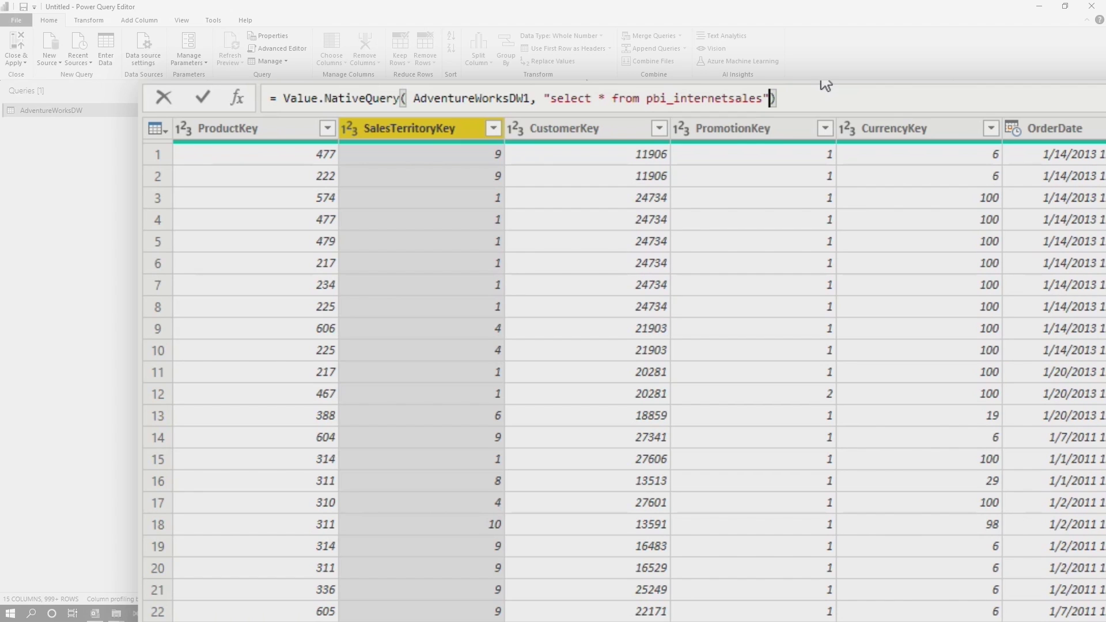
{"action": "type", "text": "null,"}
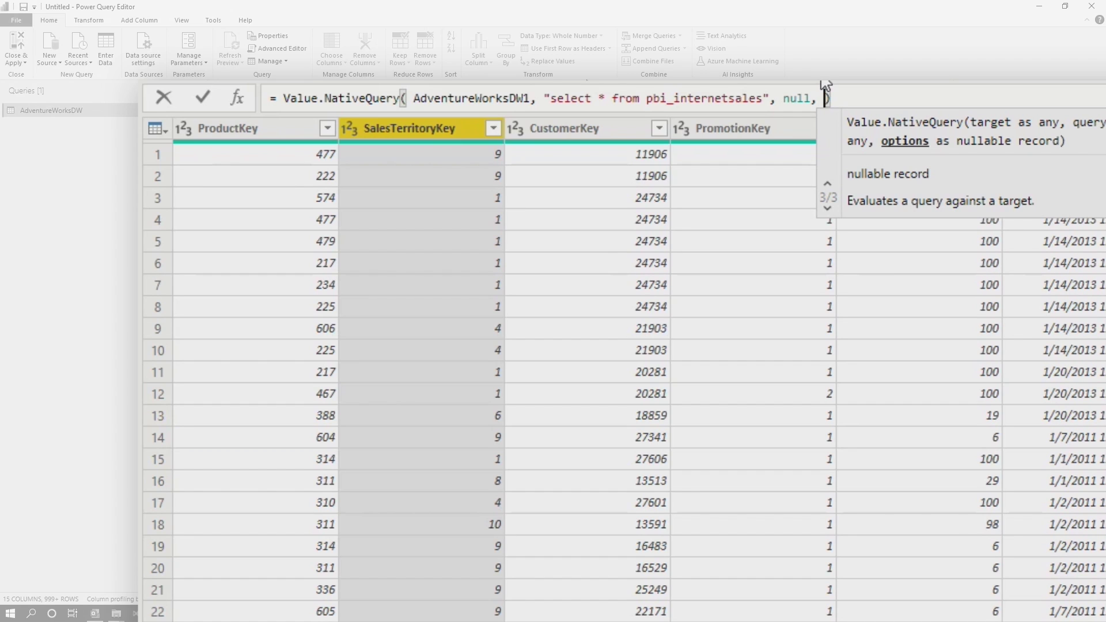
{"action": "type", "text": "[EnableFoldi"}
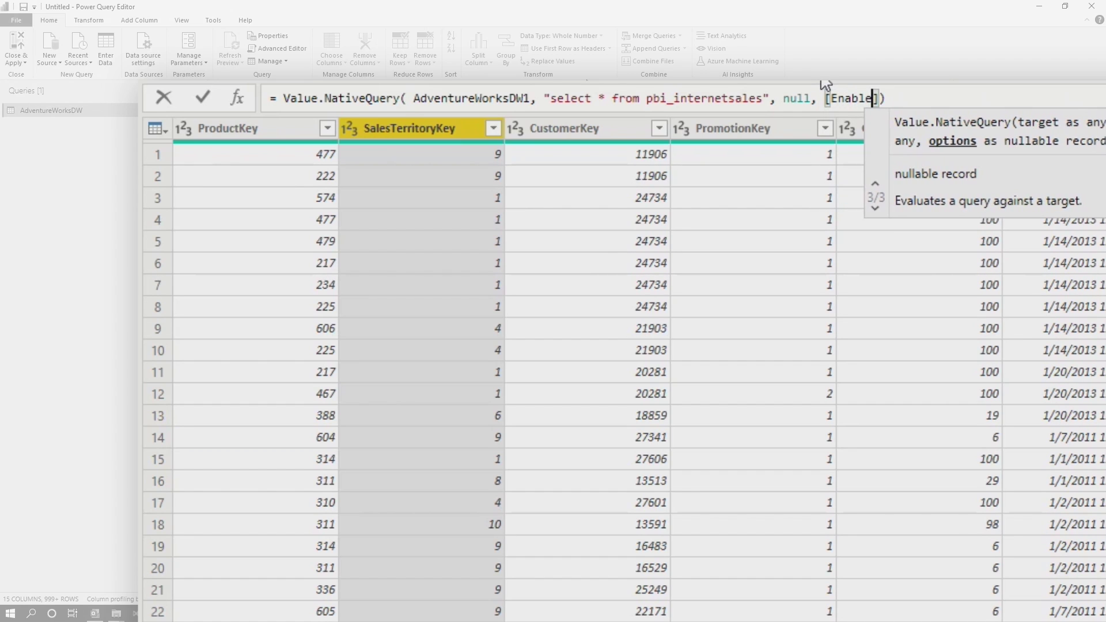
{"action": "type", "text": "ng=true"}
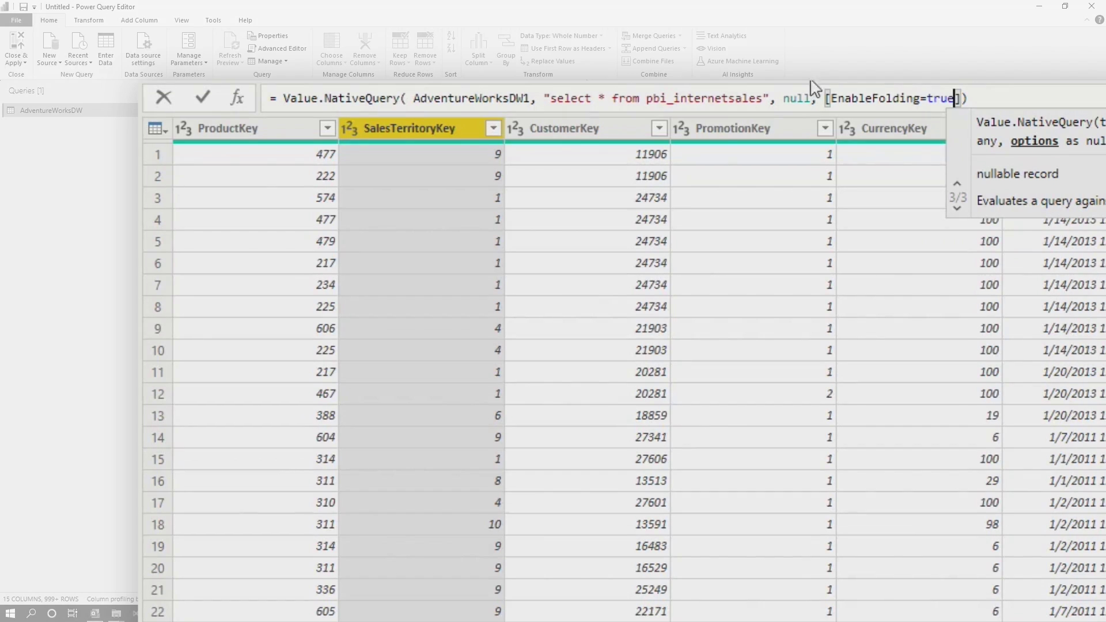
{"action": "key", "text": "Return"}
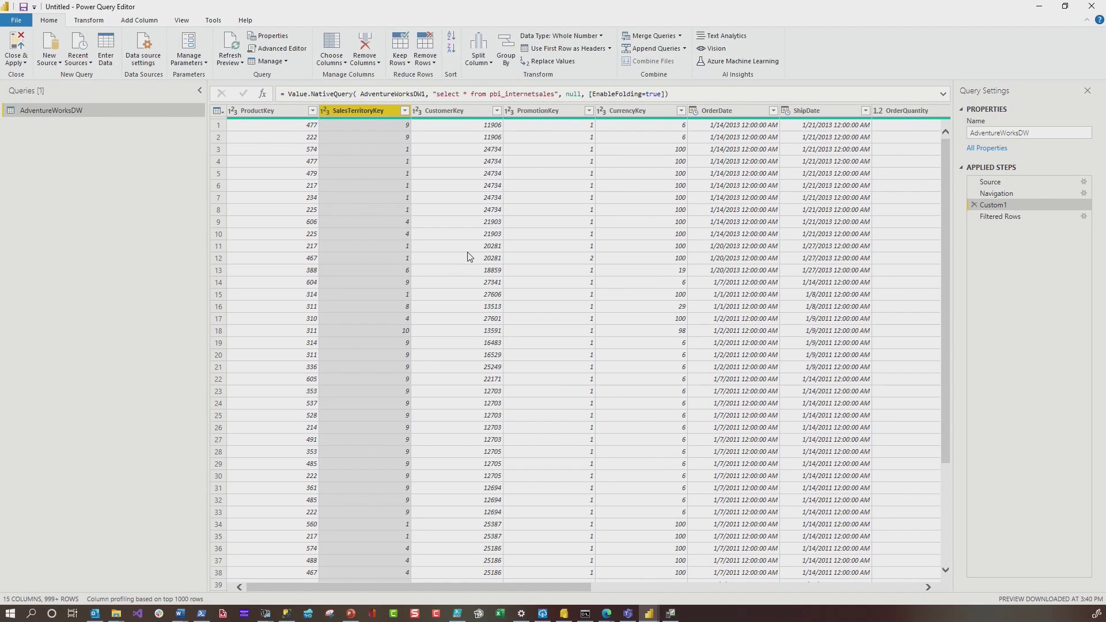
- View the Filtered Rows step's native query to verify the where SalesTerritoryKey = 1 clause
{"action": "right_click", "coordinate": [1008, 218]}
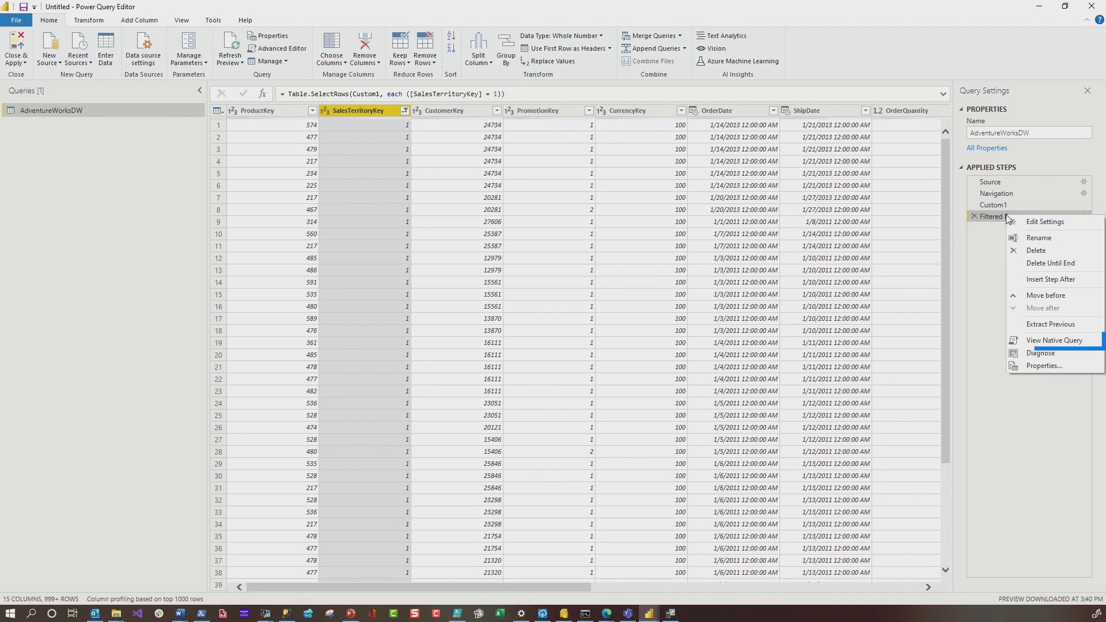
{"action": "left_click", "coordinate": [1055, 340]}
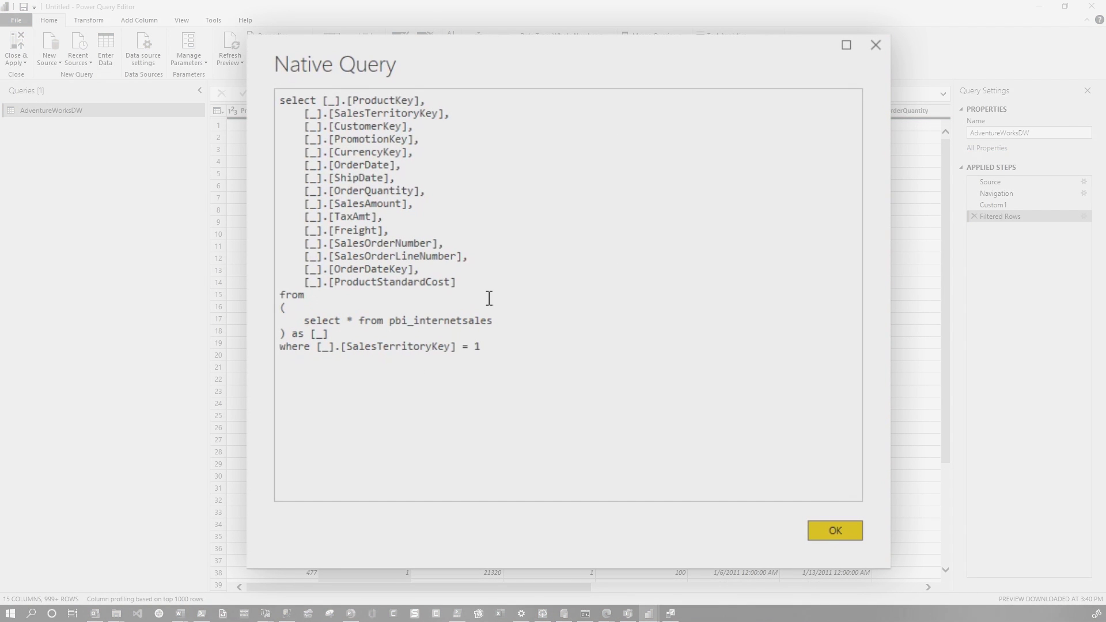
{"action": "left_click", "coordinate": [835, 530]}
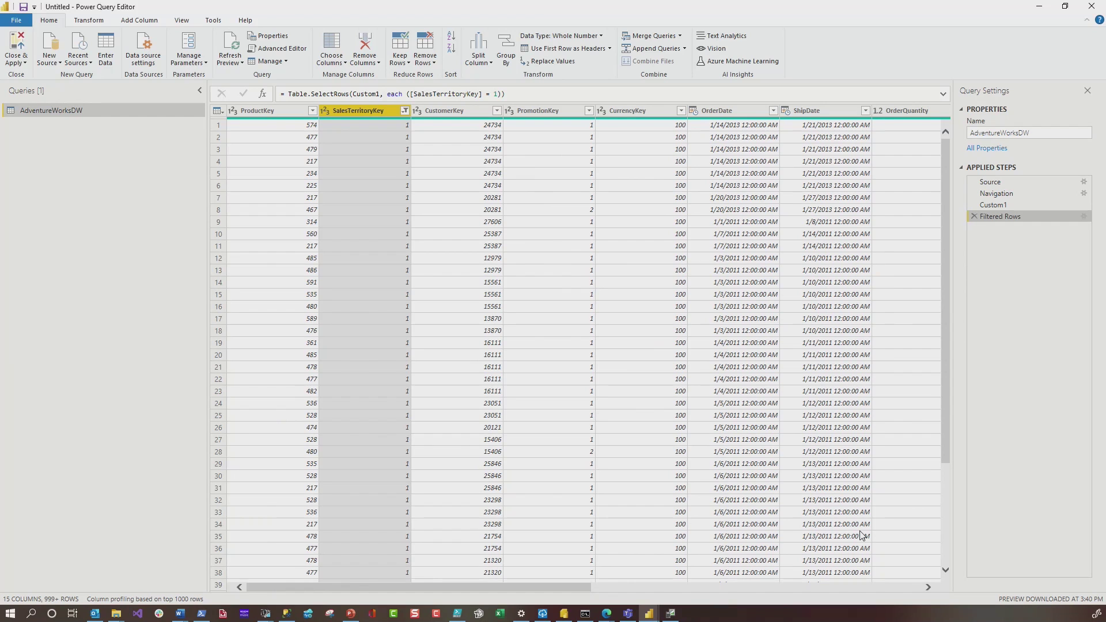
{"action": "mouse_move", "coordinate": [654, 616]}
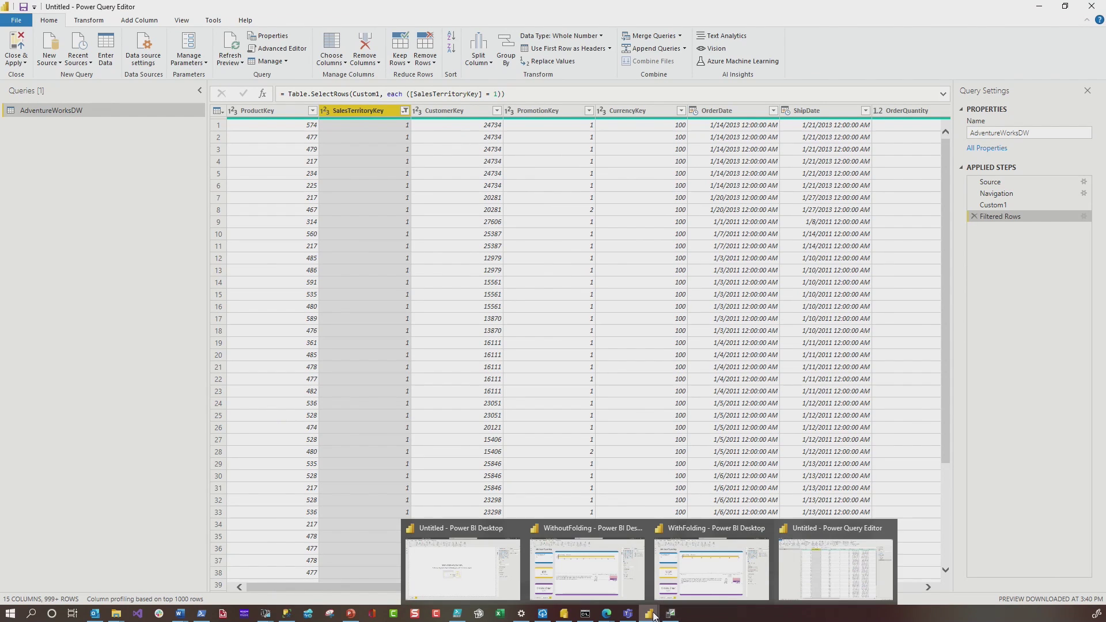
- Review the WithoutFolding trace (92,645 rows, 9,401 rows/sec), then switch to the WithFolding report
{"action": "left_click", "coordinate": [587, 567]}
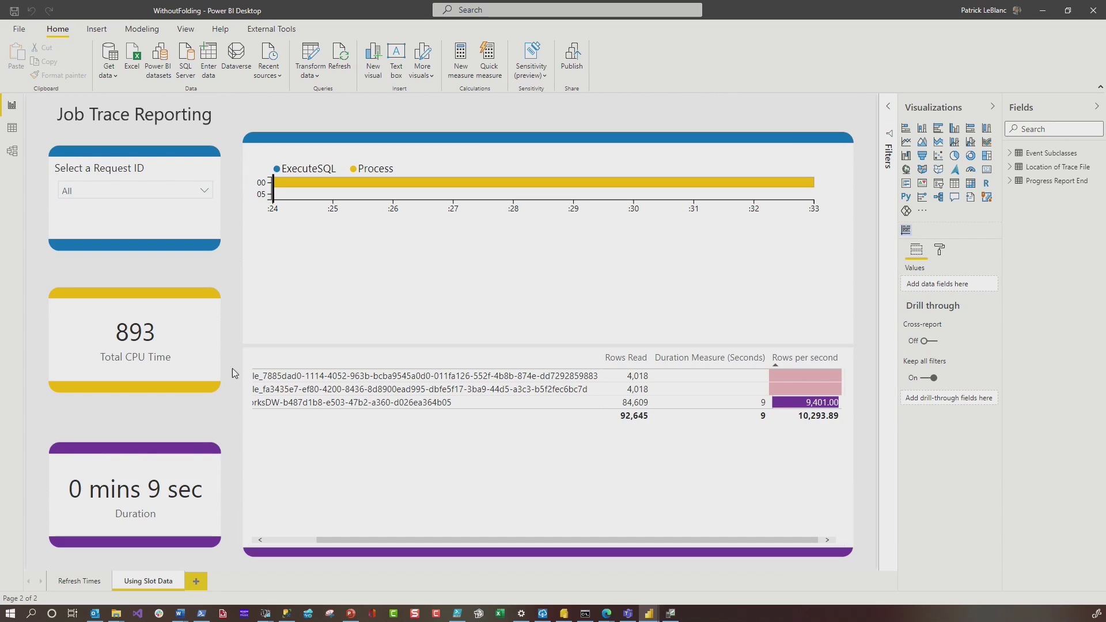
{"action": "left_click", "coordinate": [639, 419]}
{"action": "left_click", "coordinate": [811, 404]}
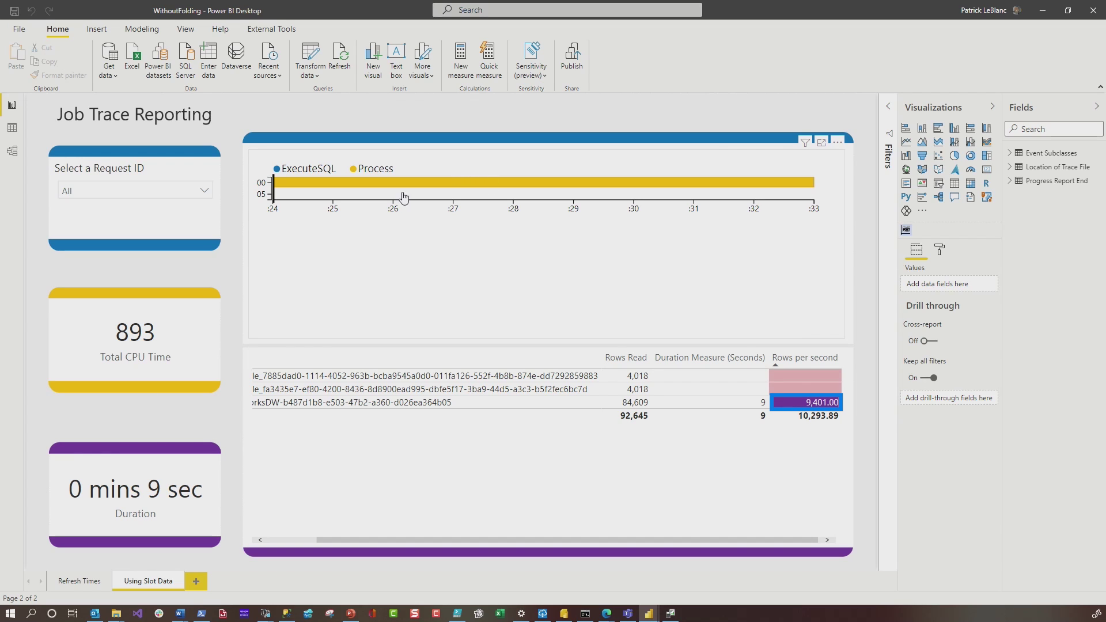
{"action": "left_click", "coordinate": [582, 518]}
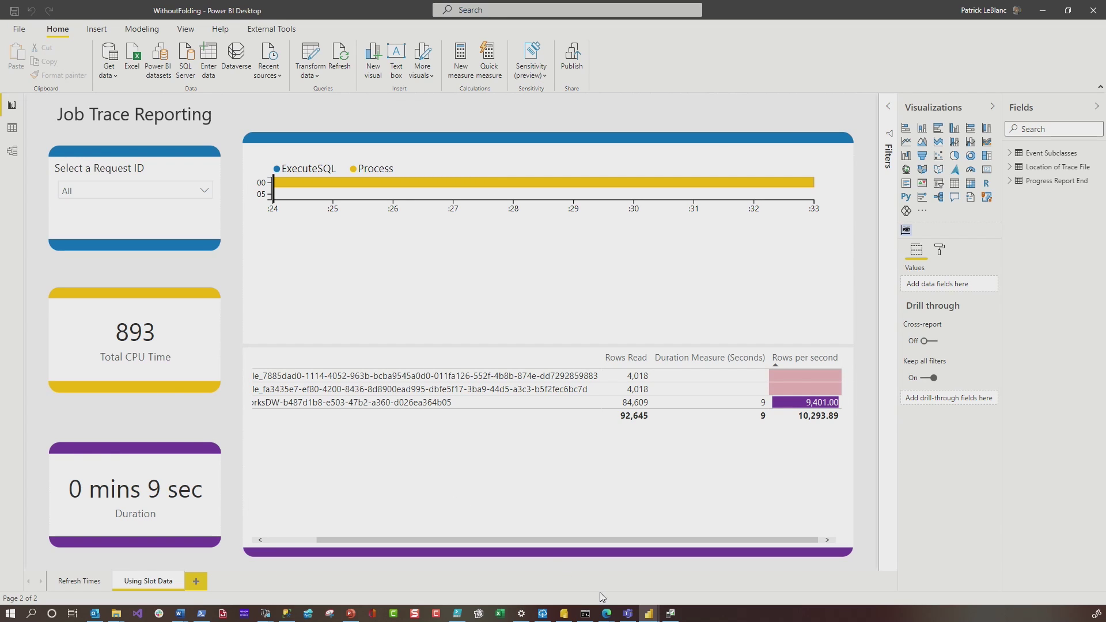
{"action": "mouse_move", "coordinate": [649, 614]}
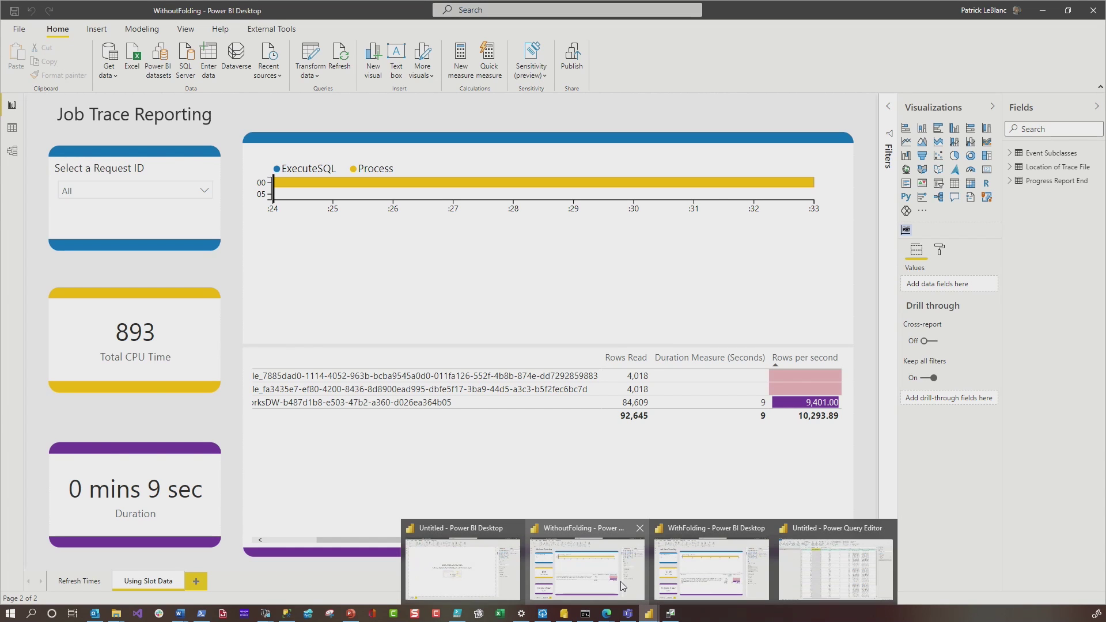
{"action": "left_click", "coordinate": [700, 570]}
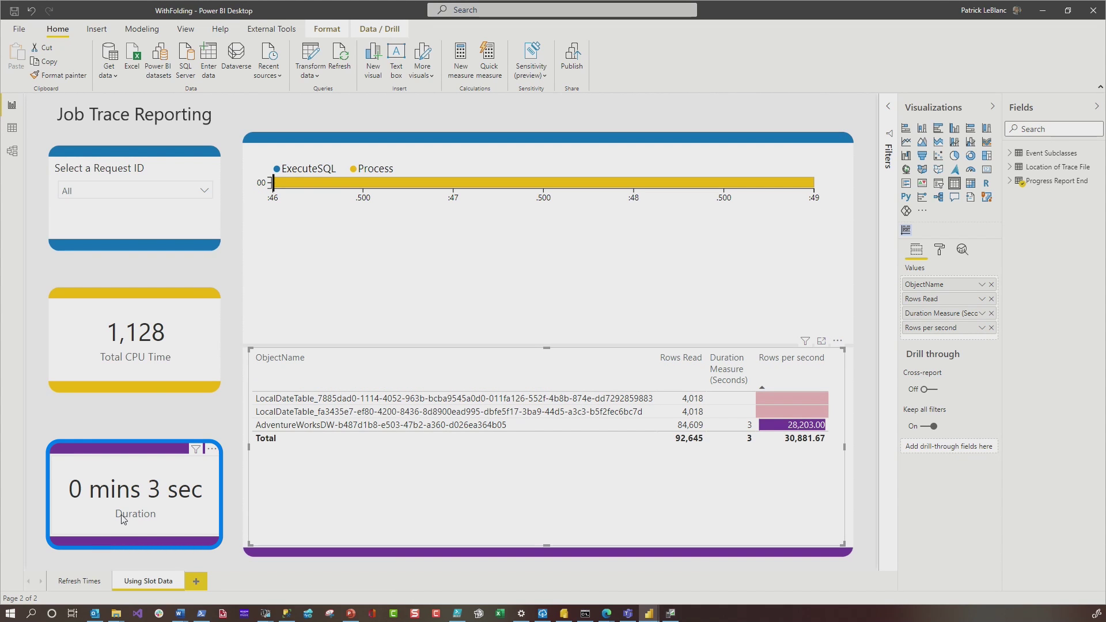